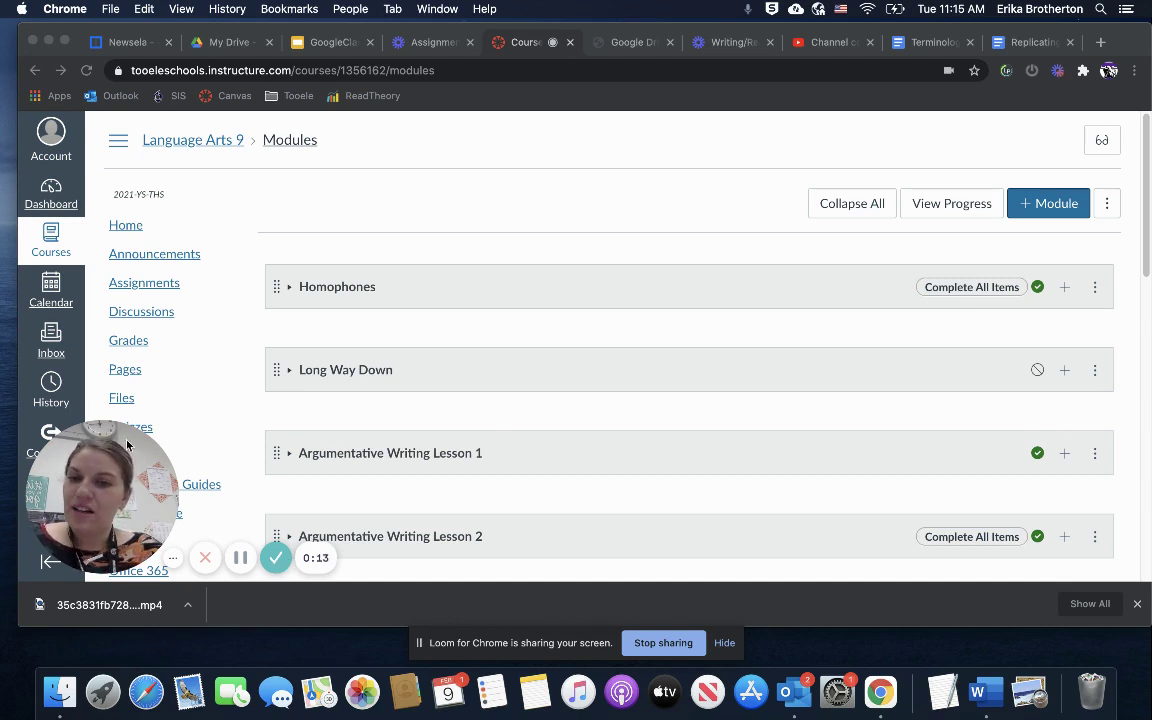
pyautogui.click(42, 437)
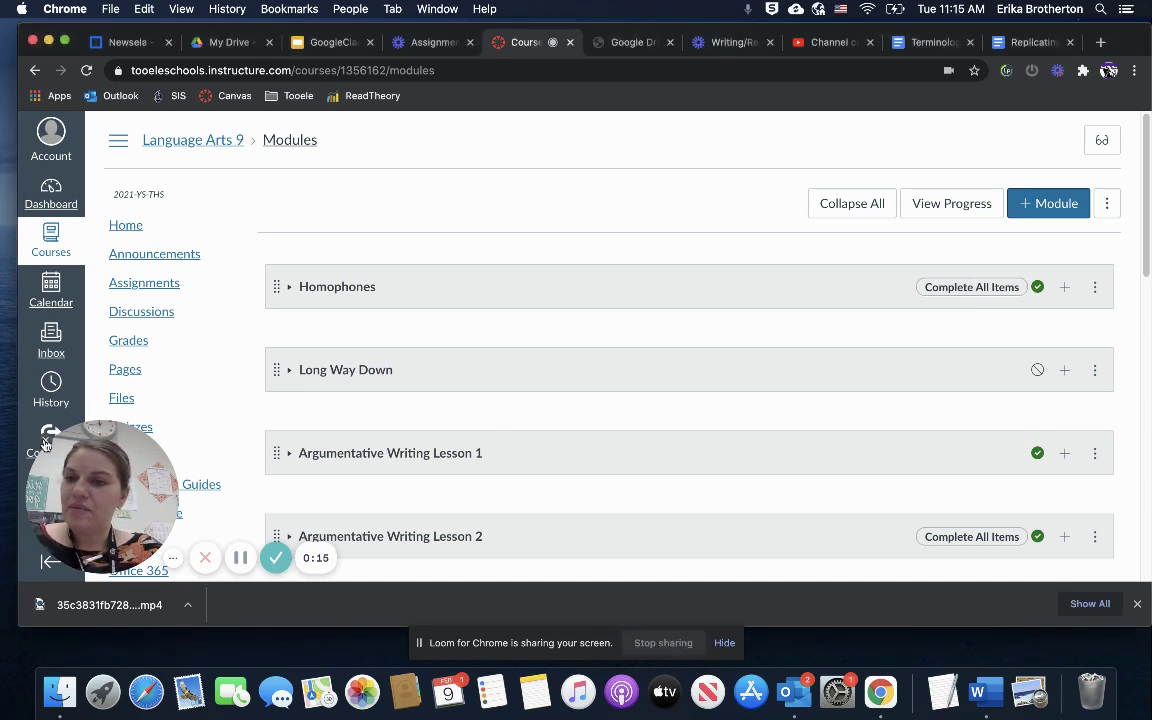
pyautogui.click(44, 447)
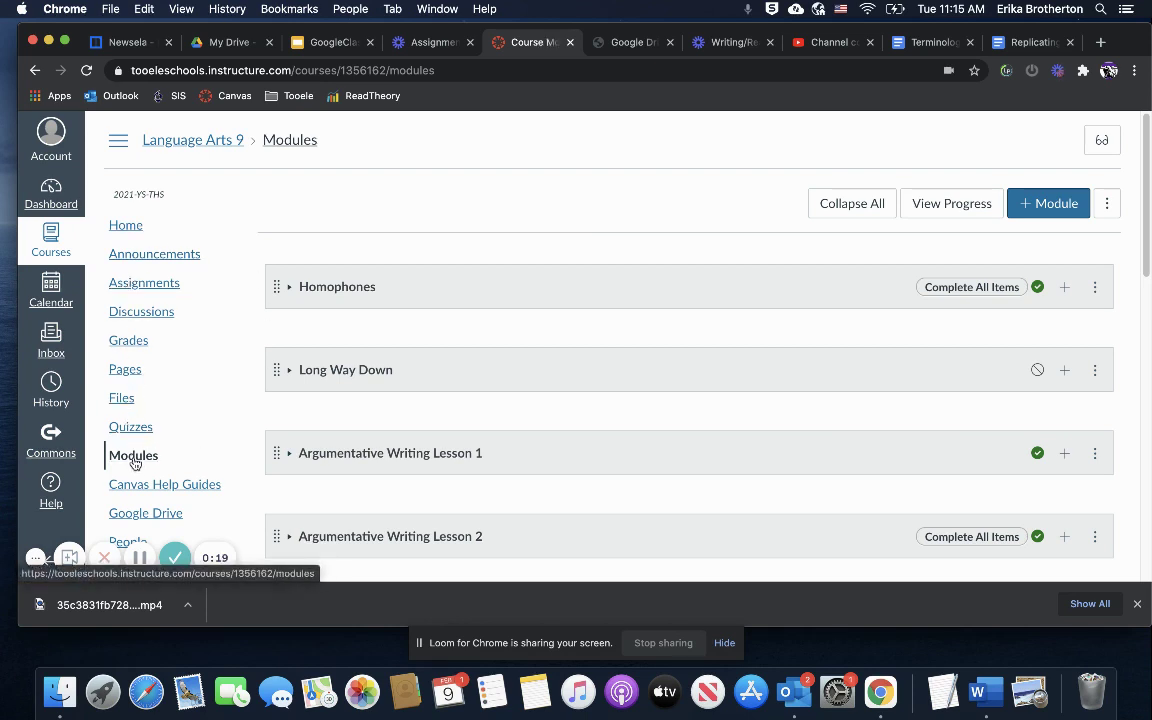
# Open the Modules page of the Language Arts 9 course and look through its module list
pyautogui.click(131, 460)
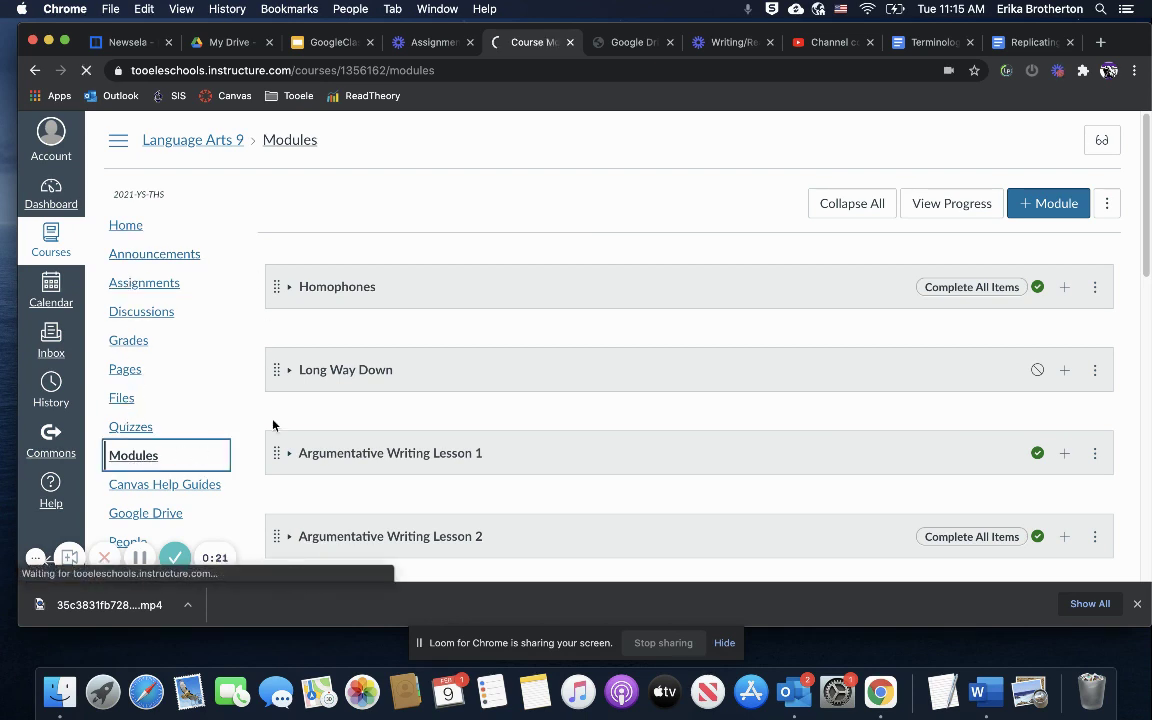
pyautogui.click(532, 289)
pyautogui.scroll(-10, 340, 352)
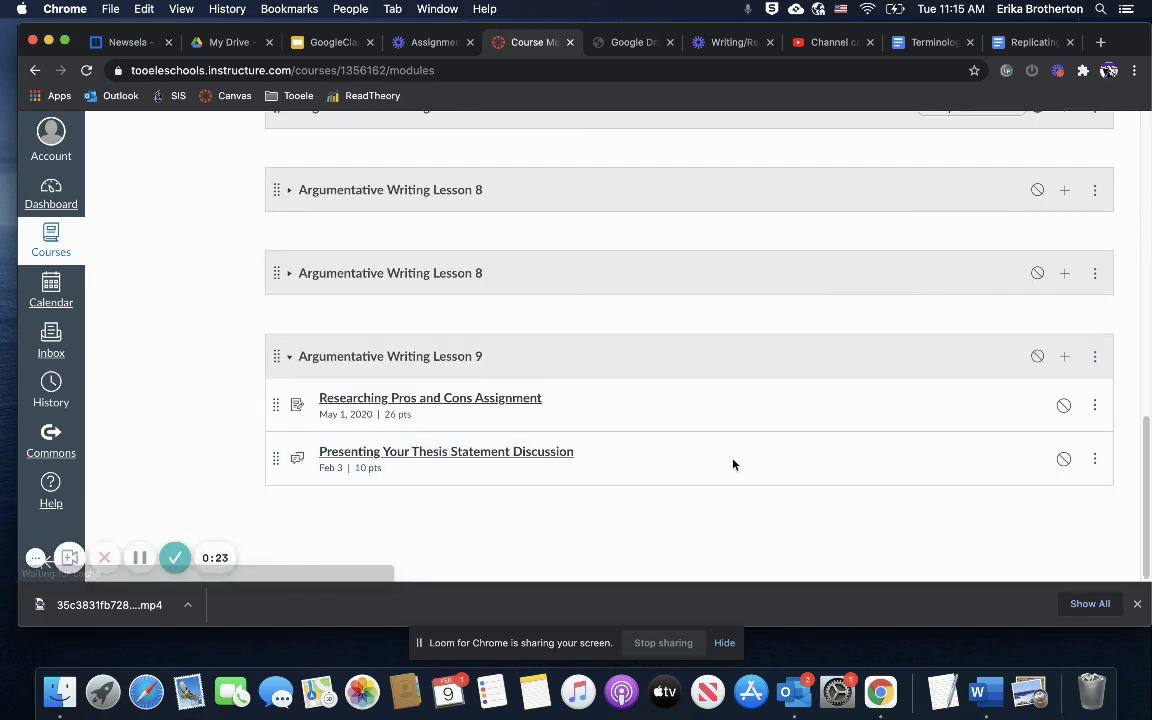
pyautogui.scroll(10, 772, 479)
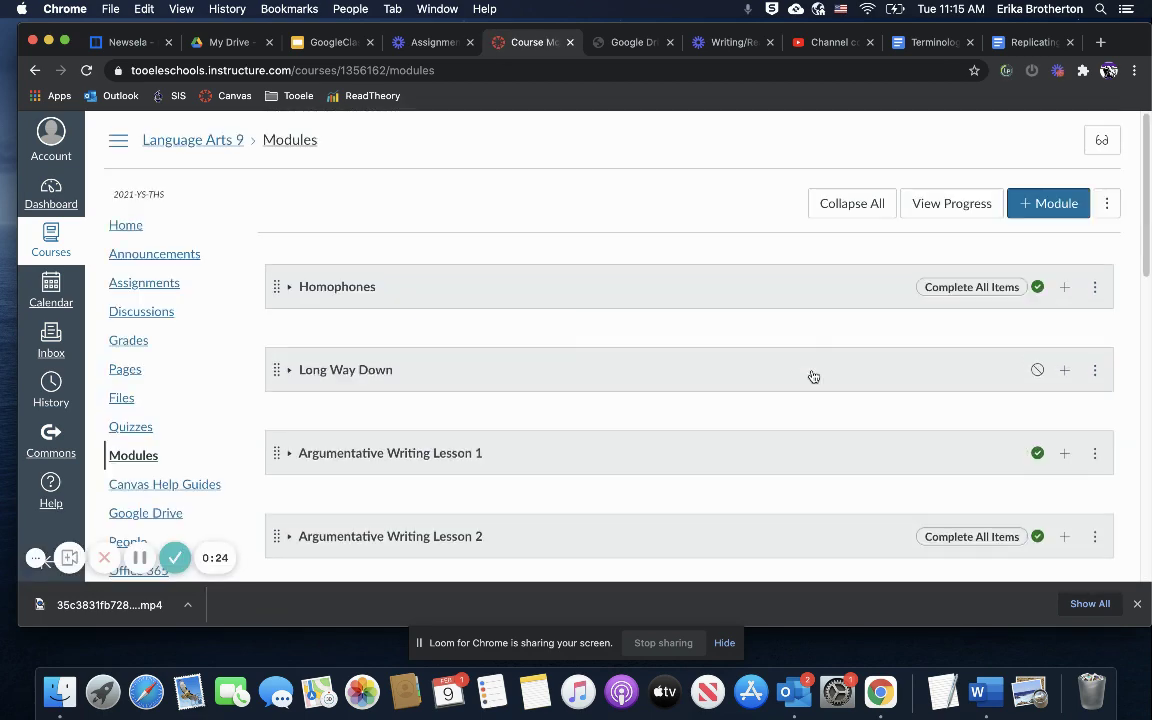
# Add a module named Test 1 with the Homophones module as its prerequisite
pyautogui.click(1051, 205)
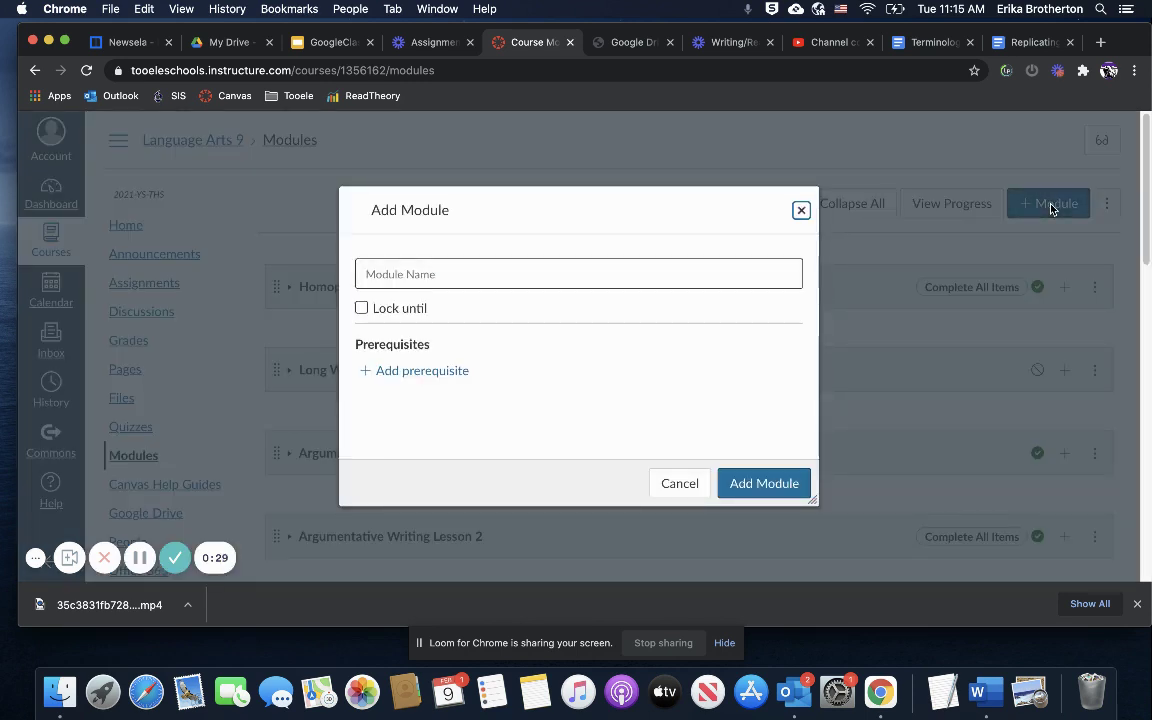
pyautogui.click(515, 274)
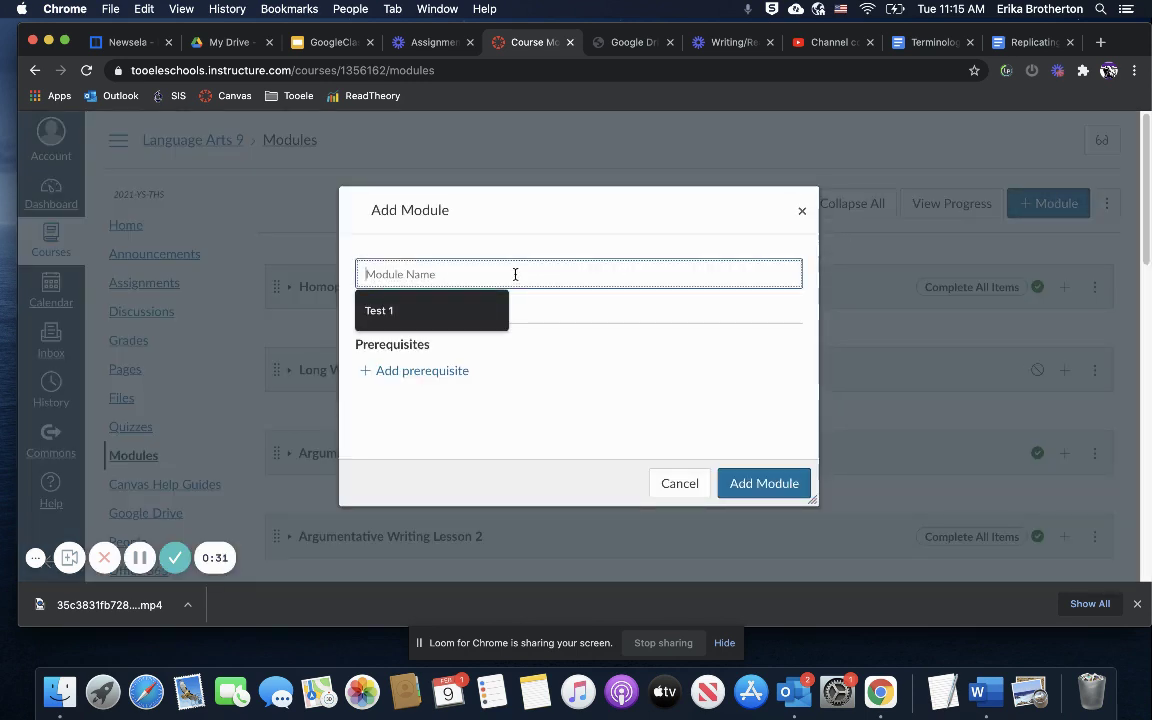
pyautogui.click(475, 312)
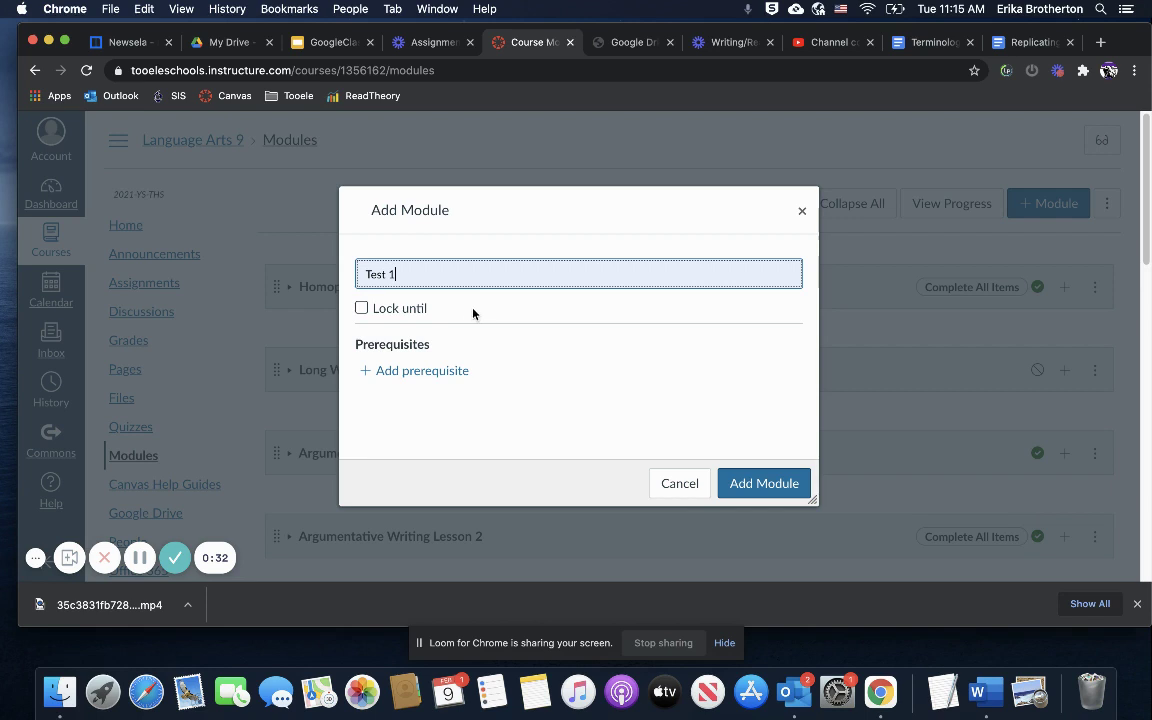
pyautogui.click(400, 372)
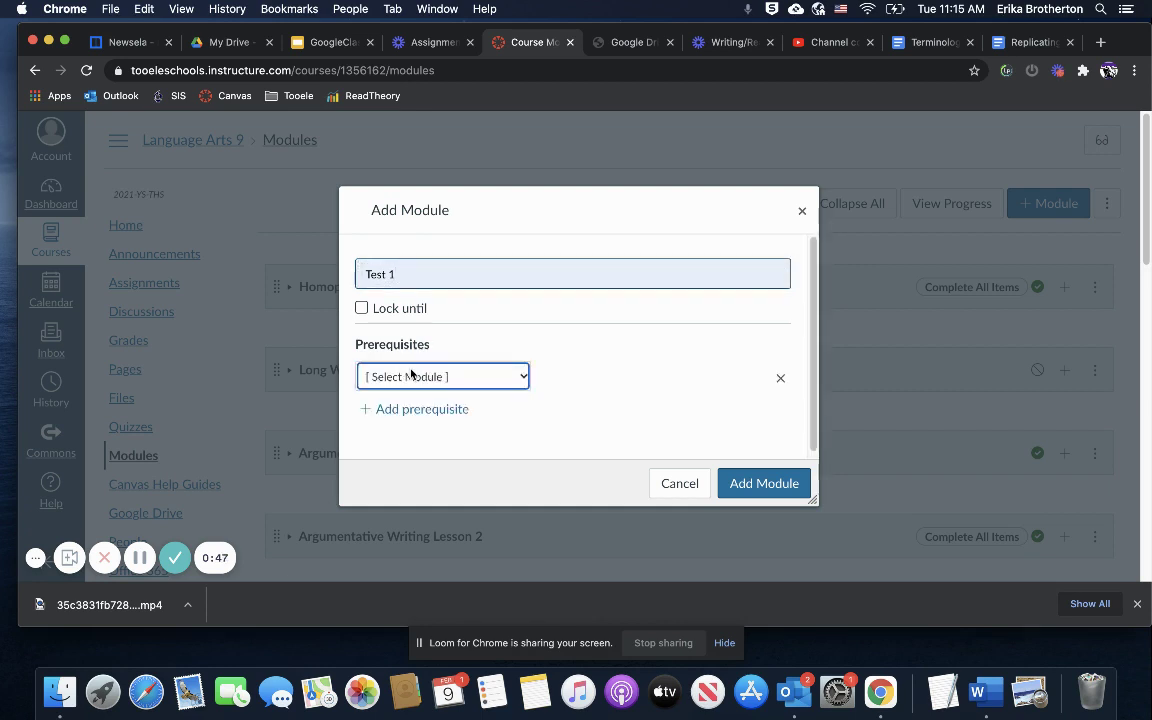
pyautogui.click(411, 375)
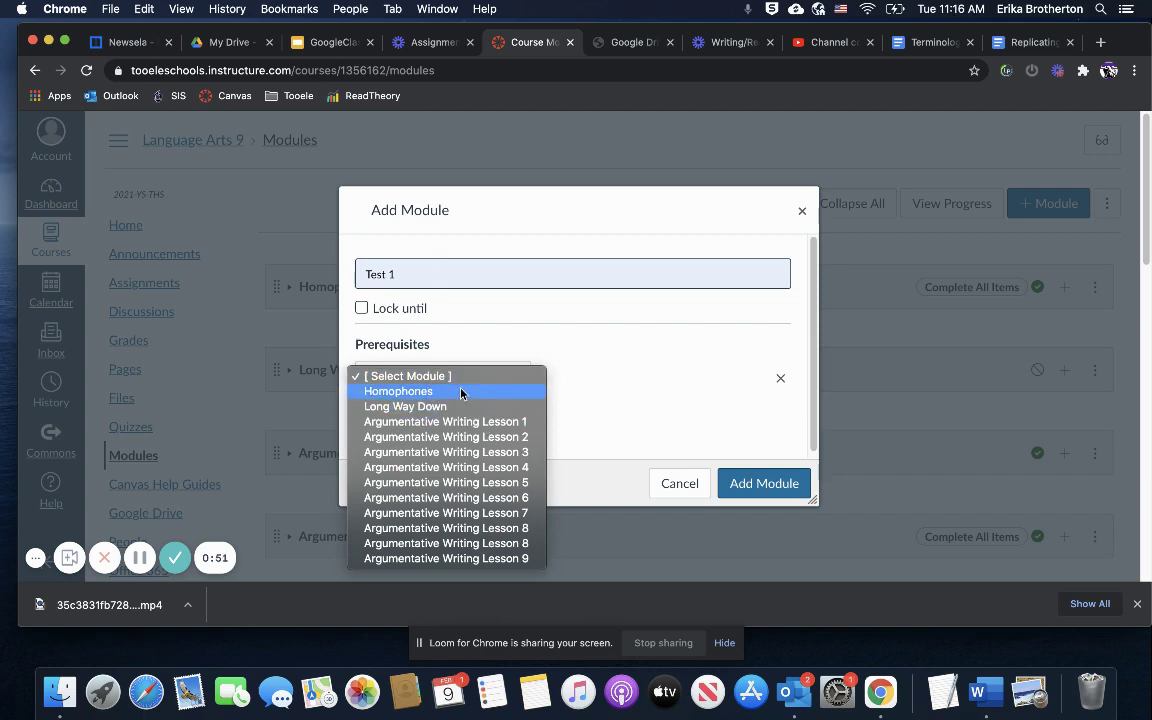
pyautogui.click(460, 391)
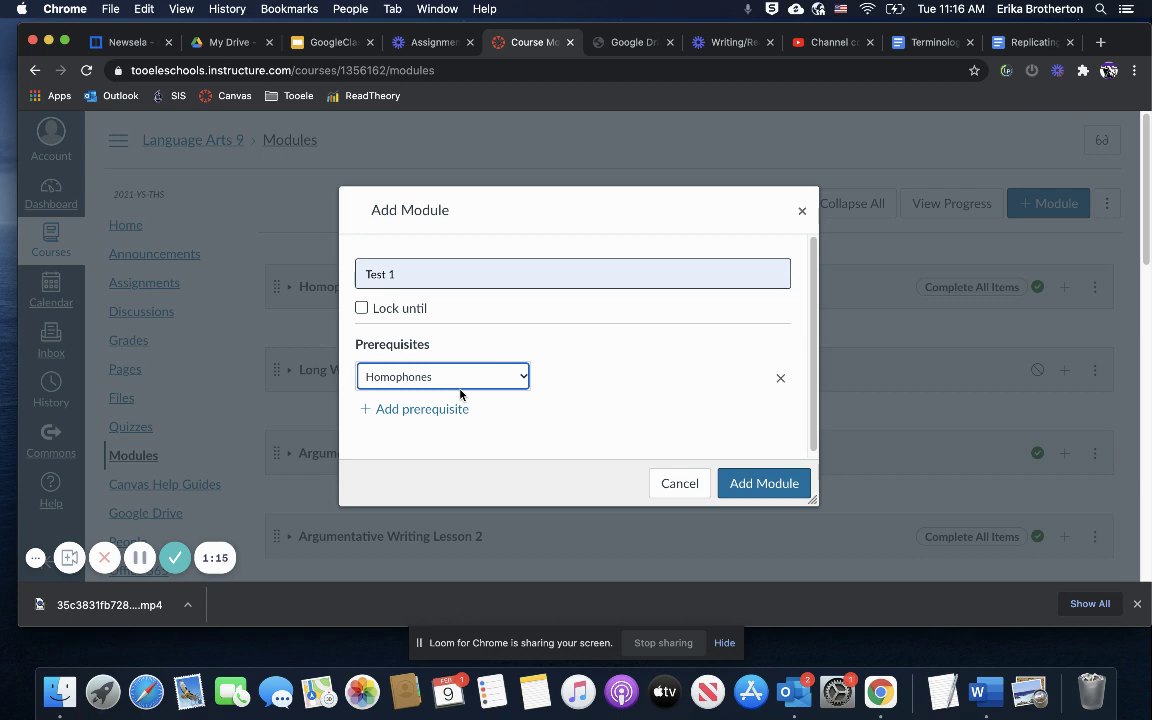
pyautogui.click(778, 486)
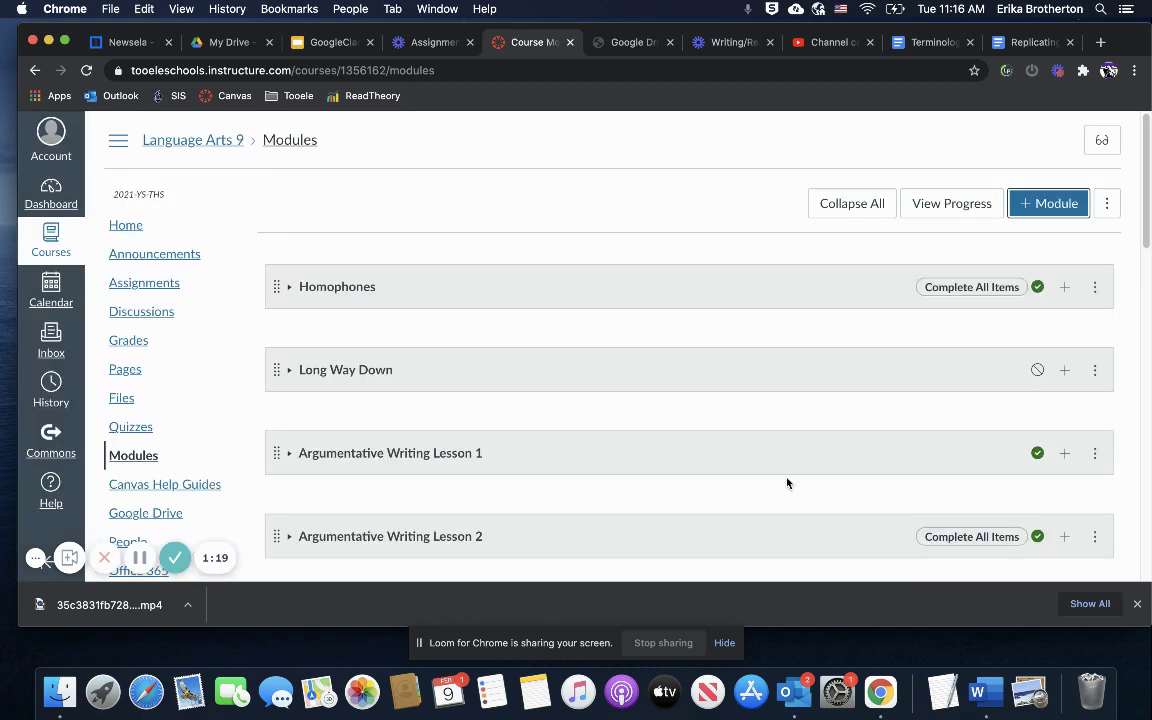
# Add the Bell Ringer Figurative Language Quiz assignment to the Test 1 module without indentation
pyautogui.scroll(-15, 820, 497)
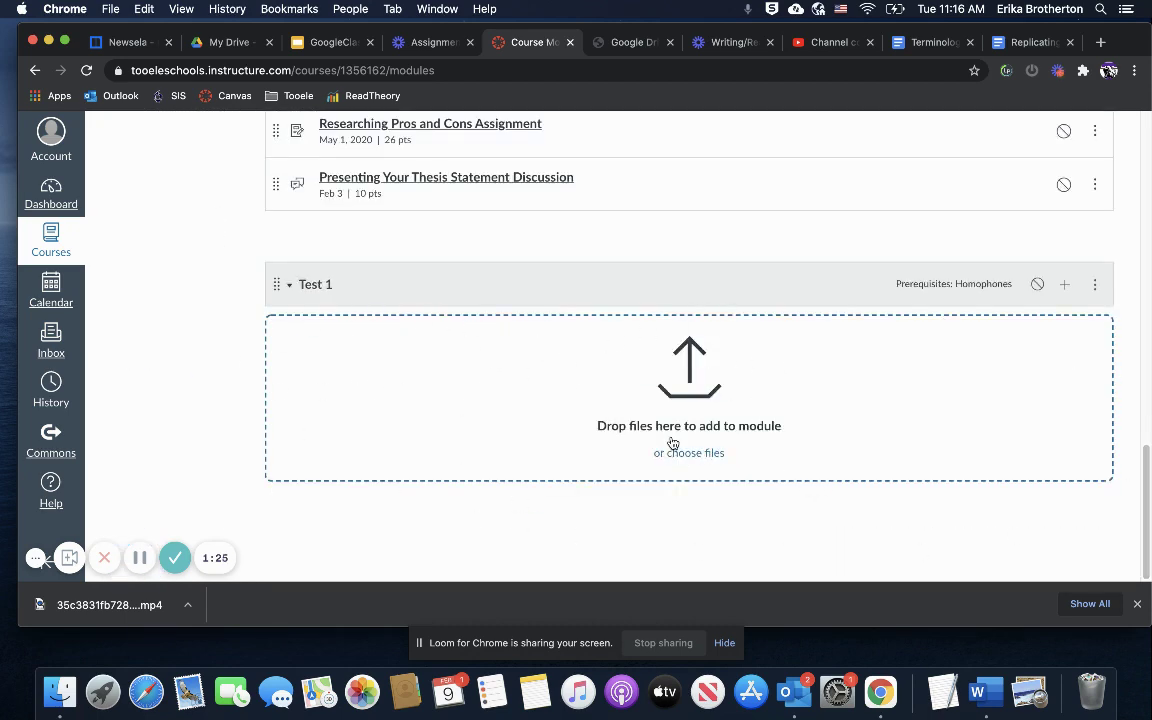
pyautogui.click(1066, 287)
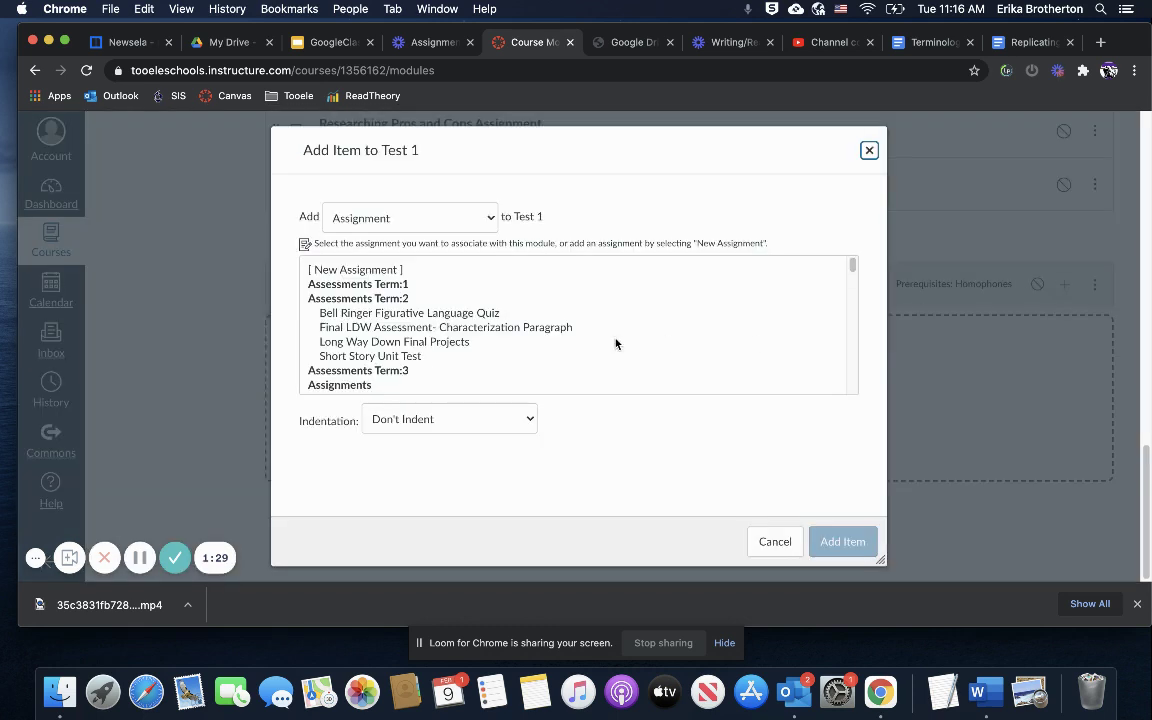
pyautogui.click(440, 314)
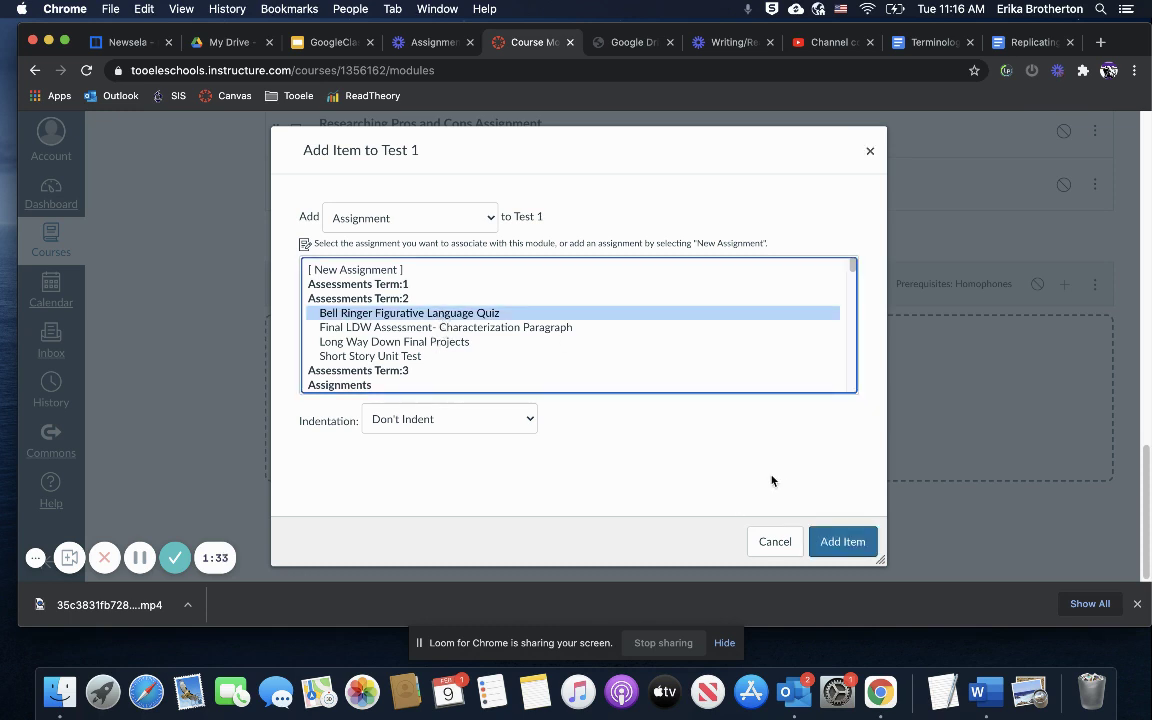
pyautogui.click(839, 541)
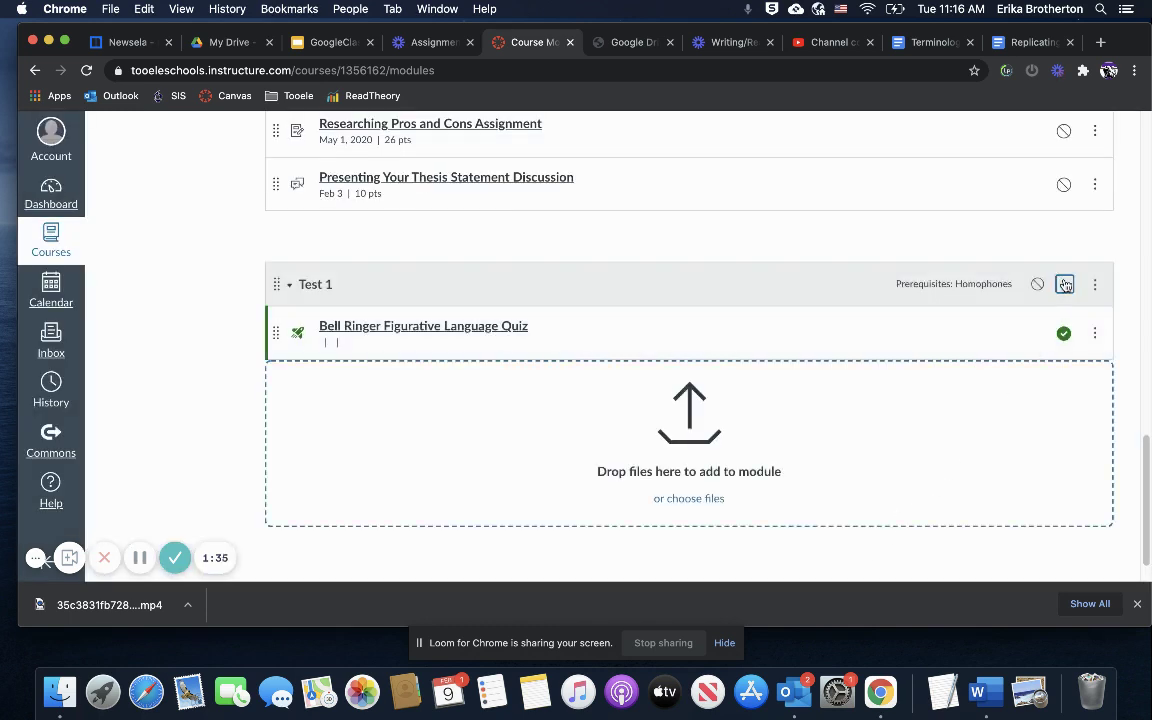
# Add the Final LDW Assessment- Characterization Paragraph assignment to the Test 1 module
pyautogui.click(1064, 283)
pyautogui.click(470, 327)
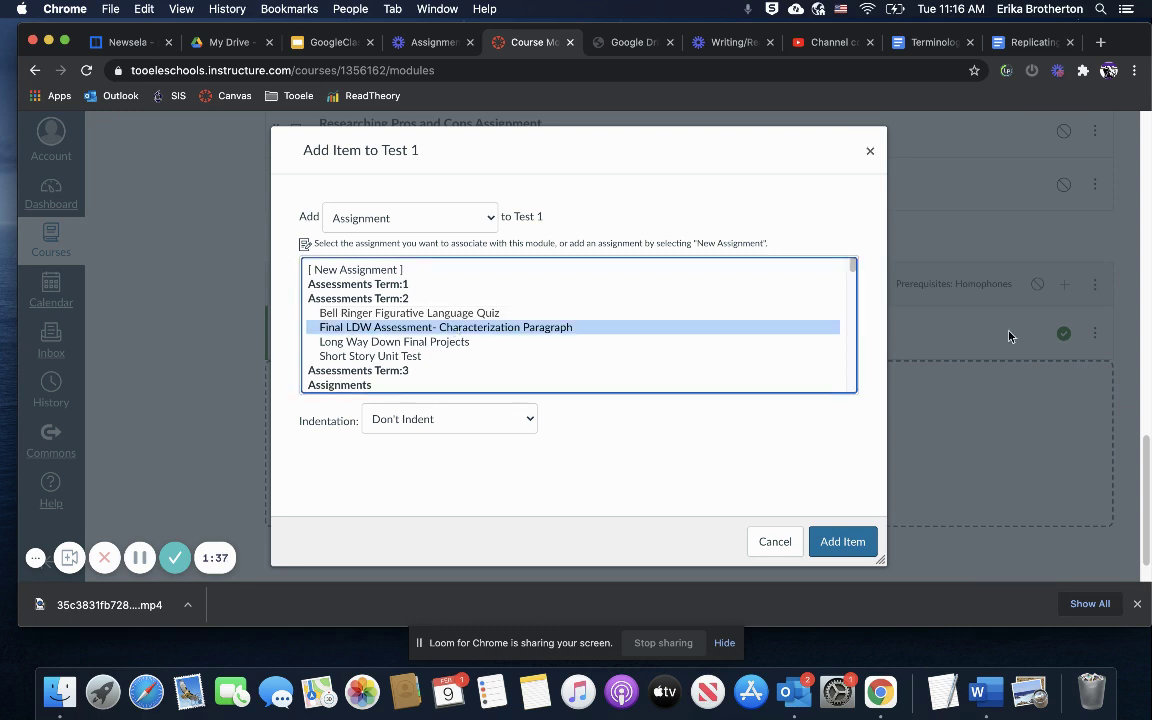
pyautogui.click(842, 540)
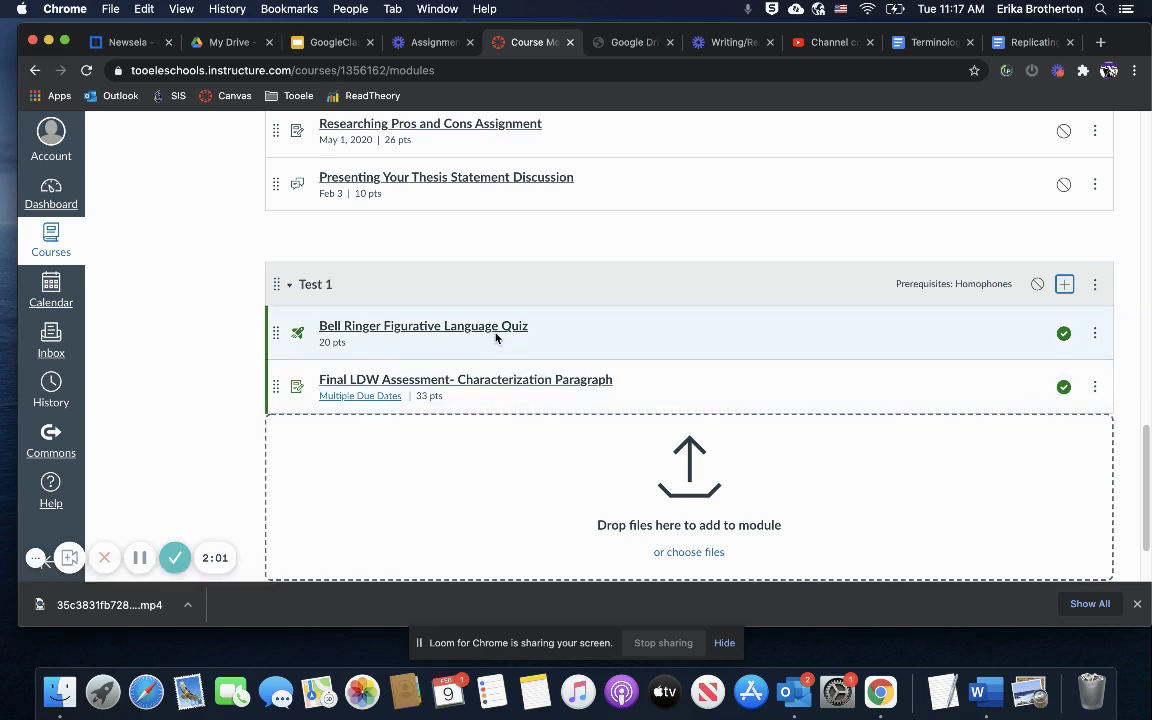
# In Test 1's settings, add a requirement to score at least 18 on the Bell Ringer quiz, choosing completion of one requirement instead of all in sequence
pyautogui.click(1095, 287)
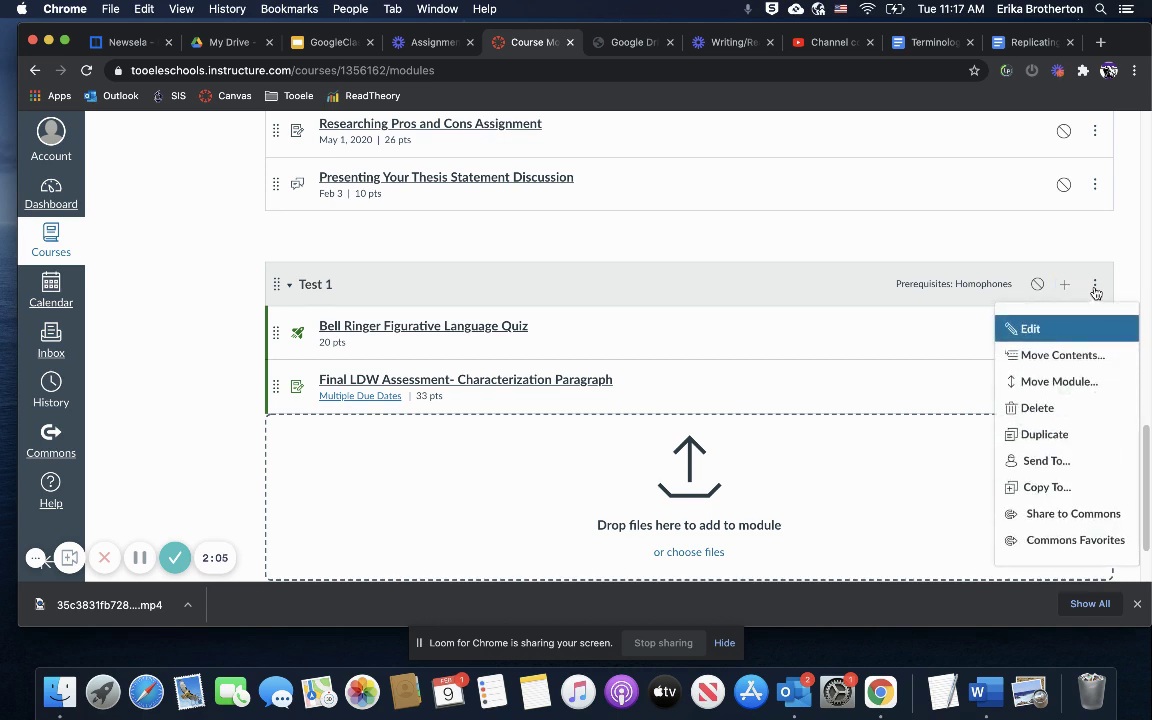
pyautogui.click(1031, 328)
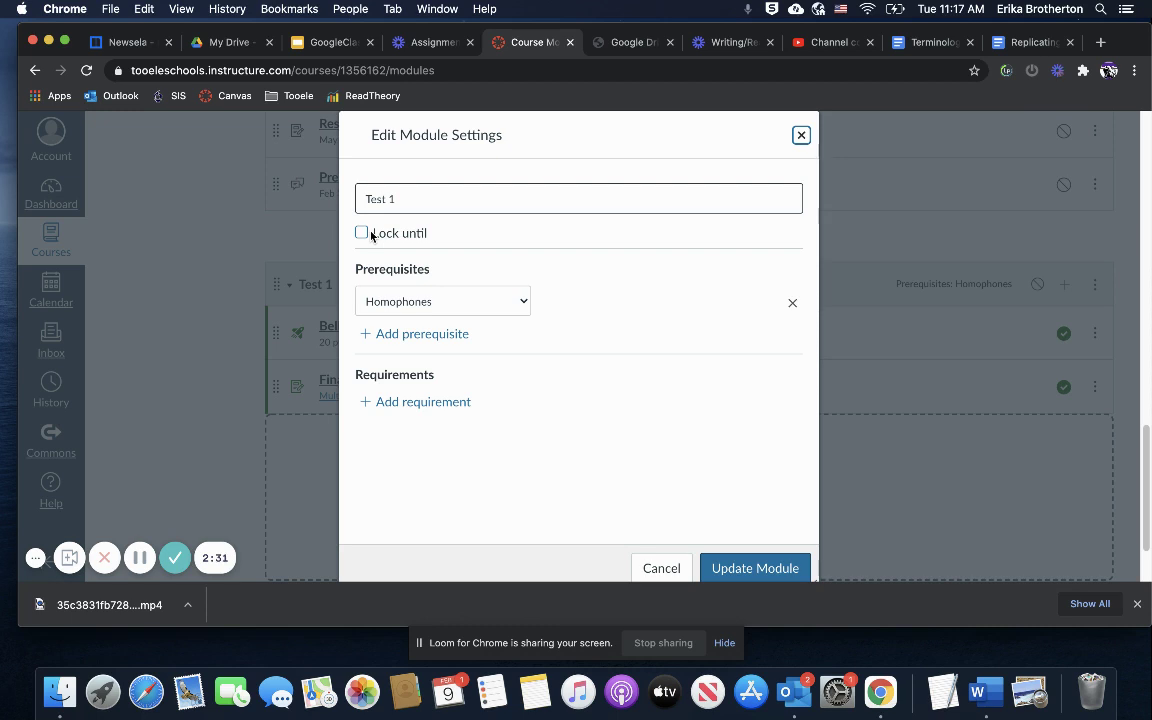
pyautogui.click(430, 403)
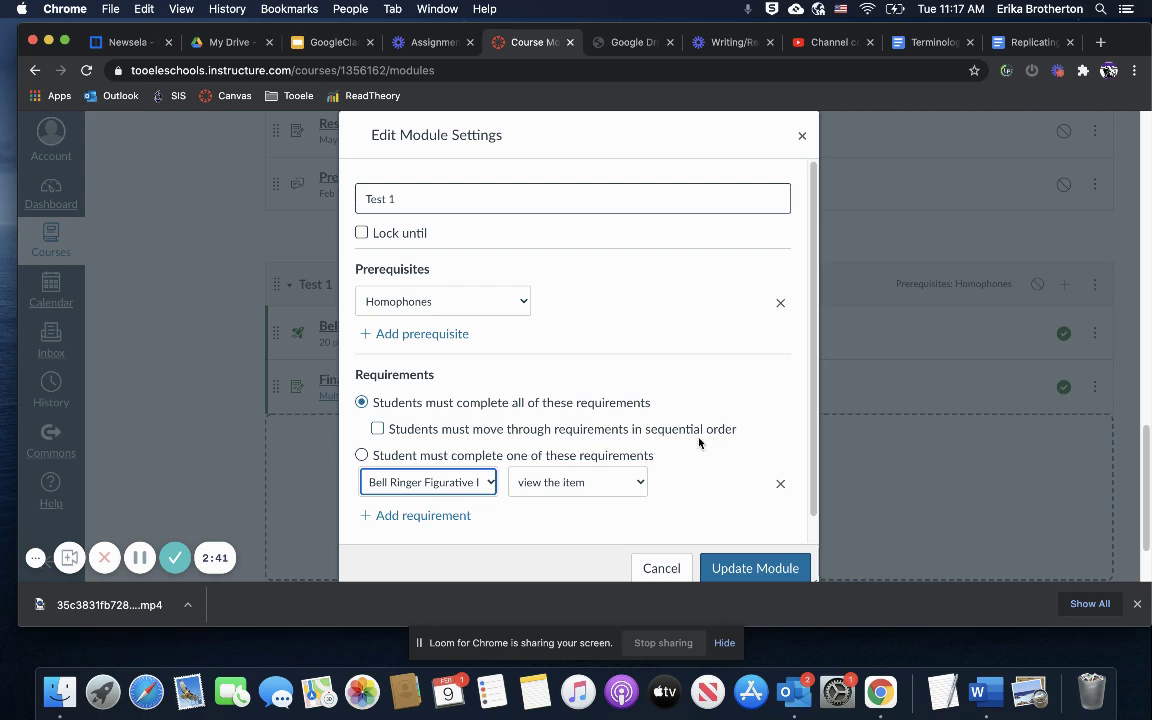
pyautogui.click(385, 430)
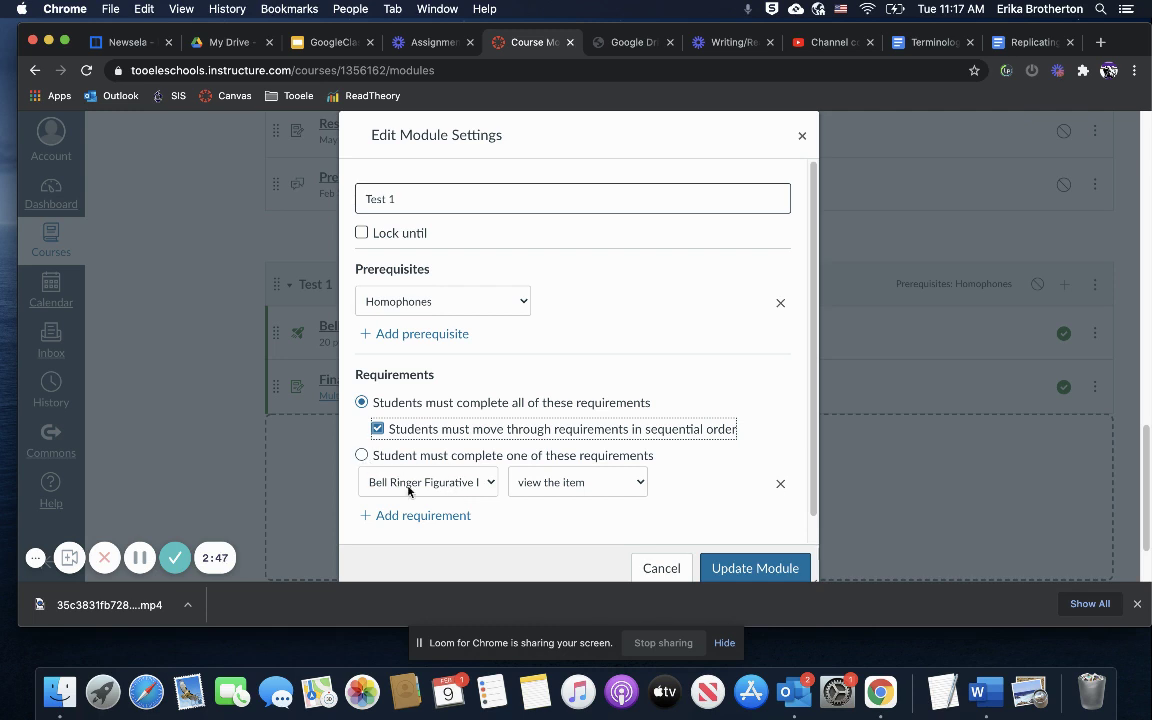
pyautogui.click(362, 456)
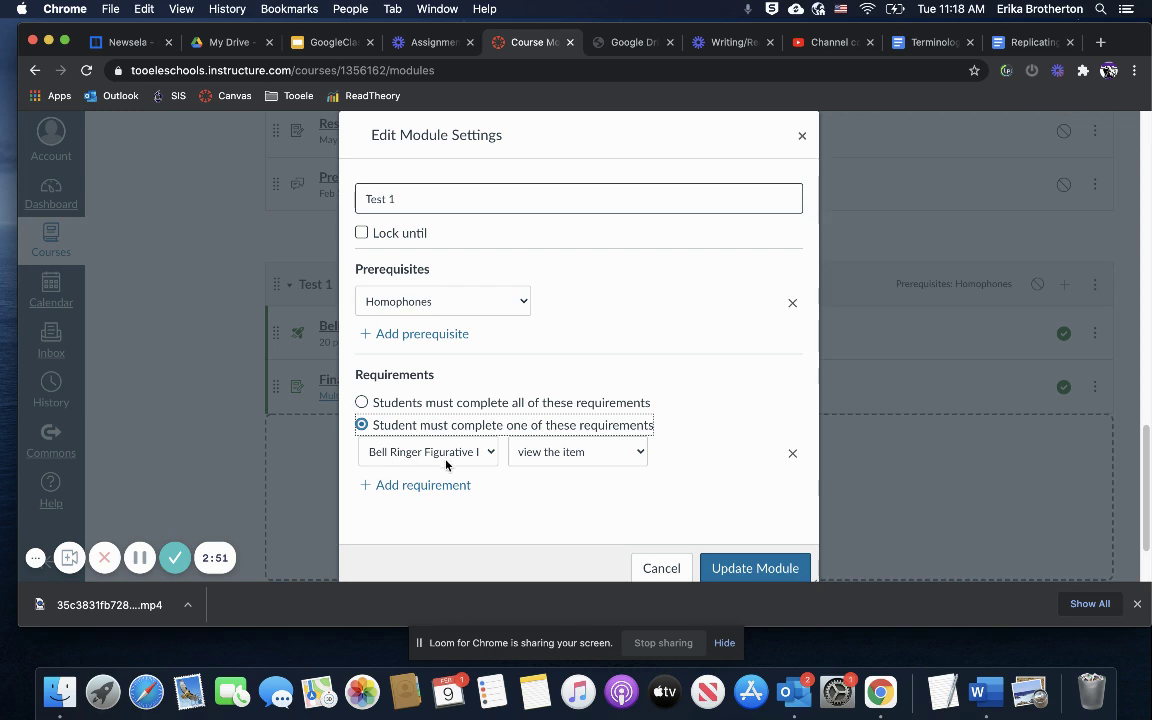
pyautogui.click(580, 455)
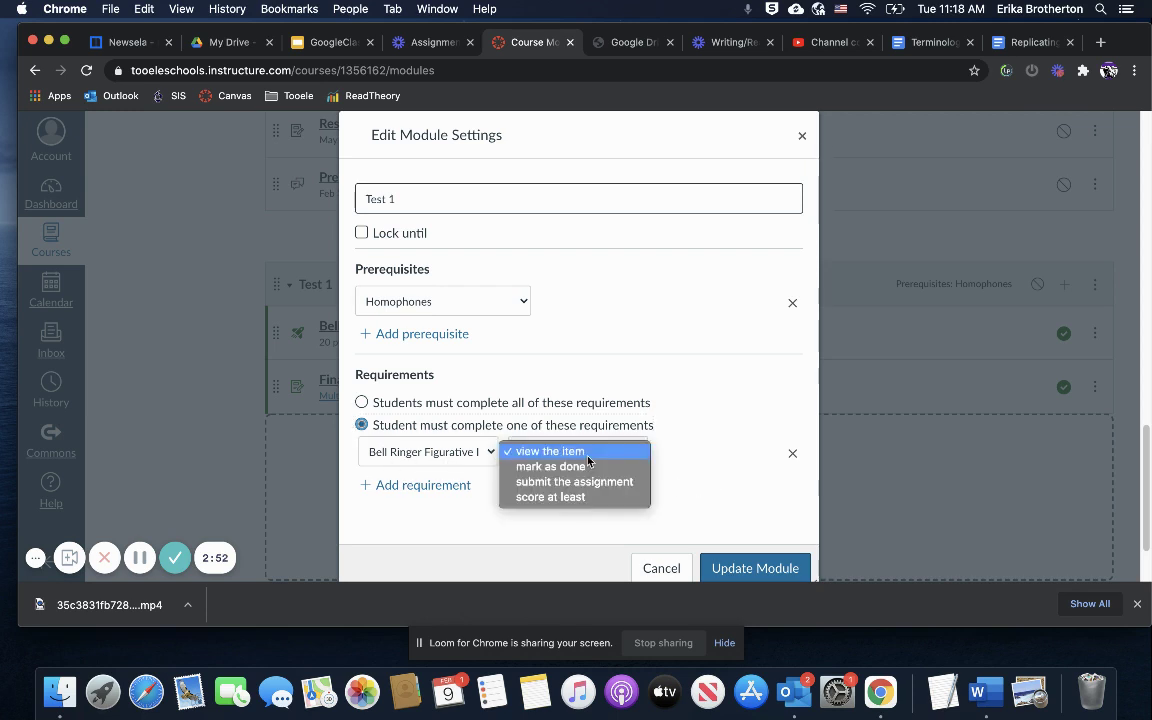
pyautogui.click(604, 505)
pyautogui.click(671, 453)
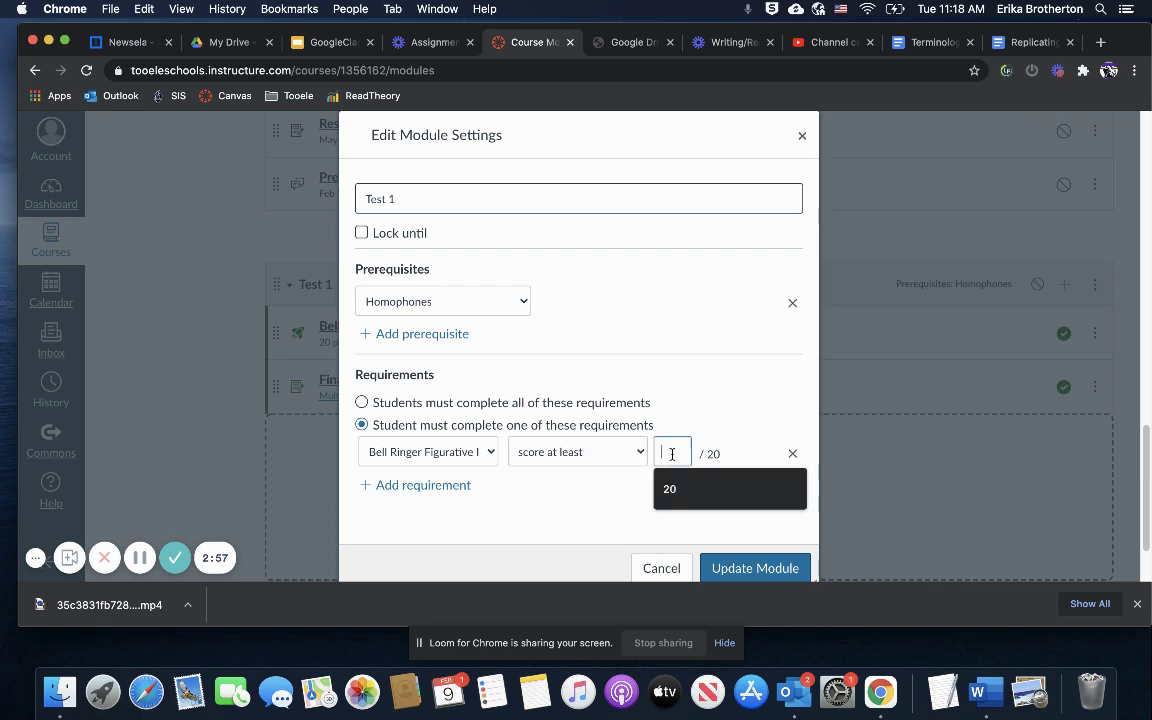
pyautogui.write('18')
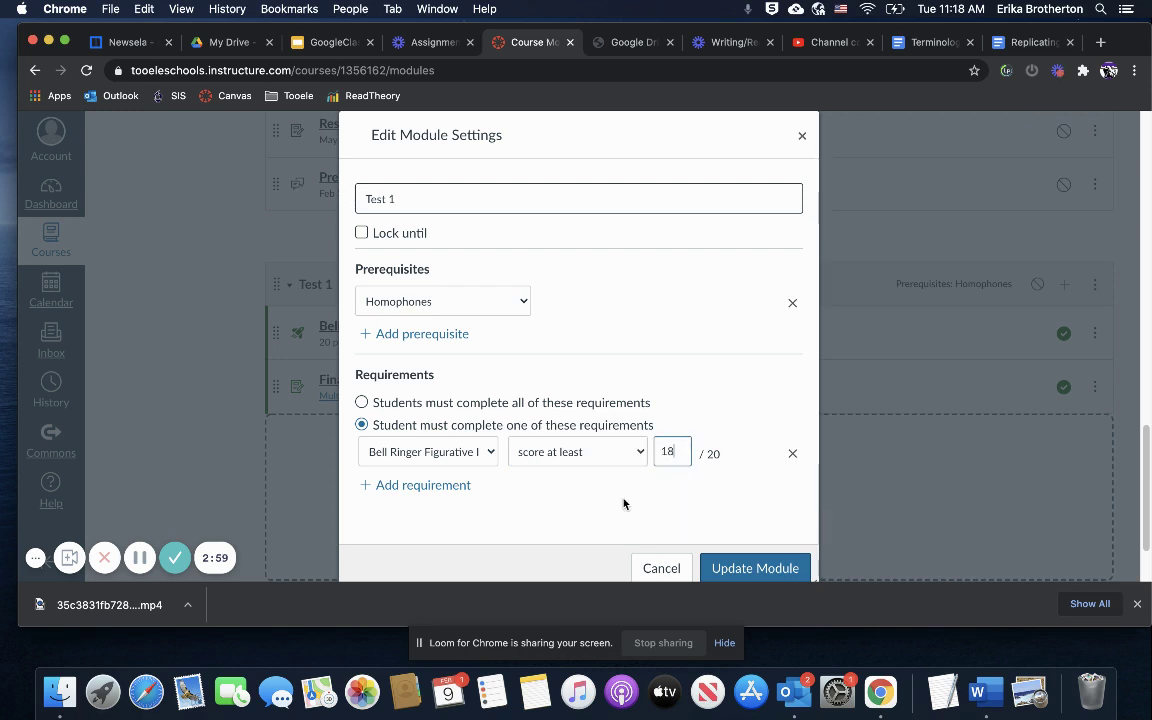
# Add a second requirement row and make students complete all requirements in sequential order
pyautogui.click(421, 486)
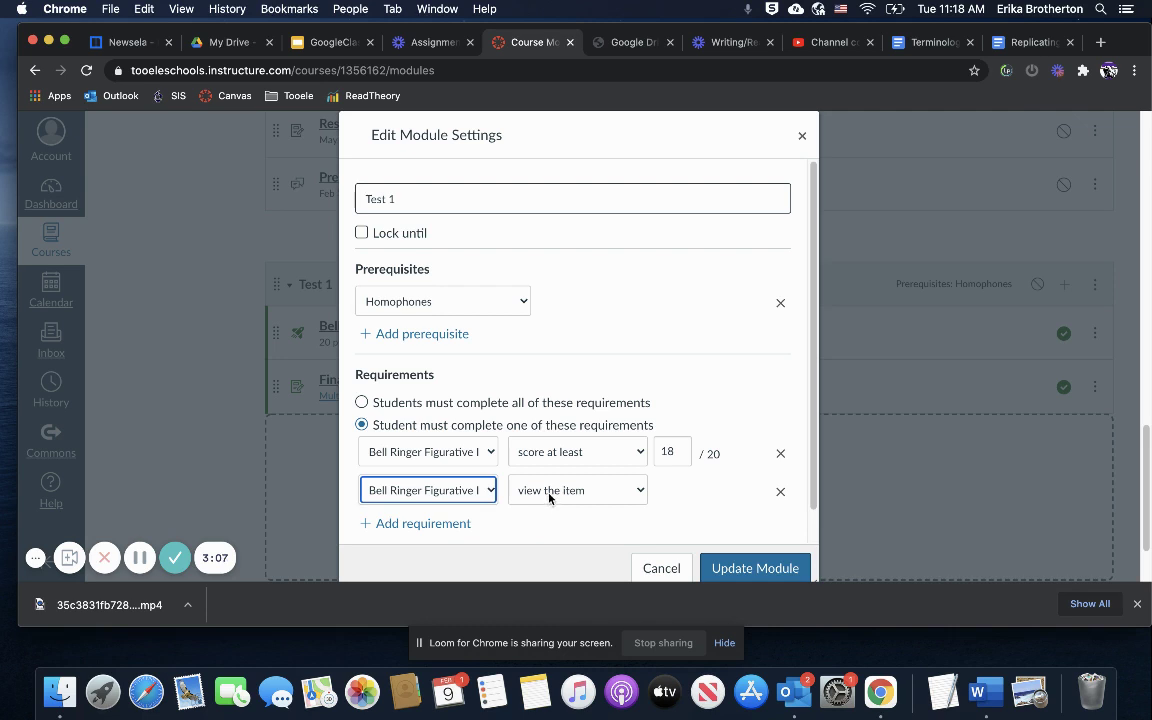
pyautogui.click(361, 402)
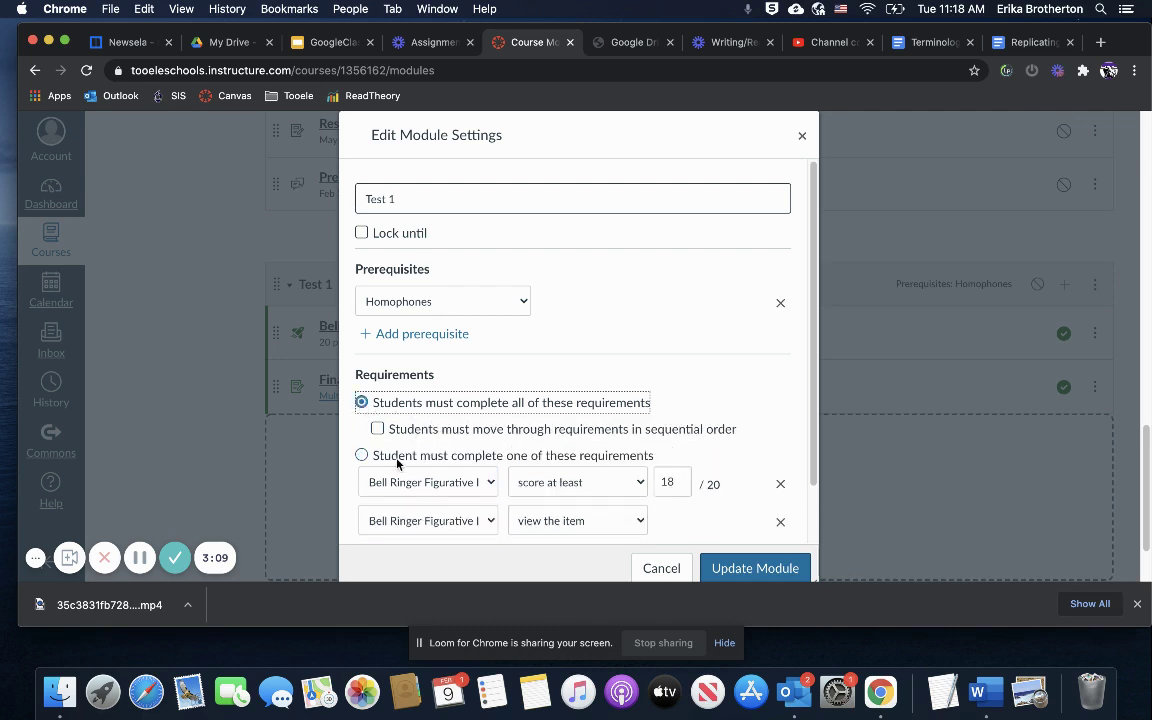
pyautogui.click(379, 430)
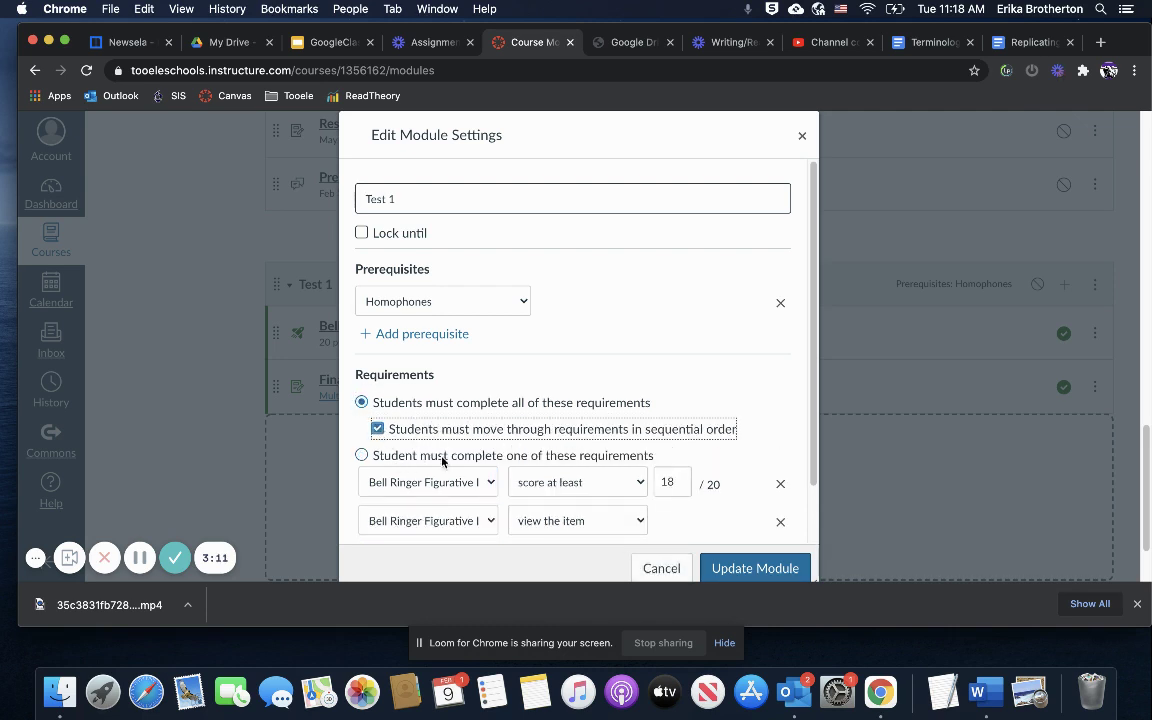
# Set the second requirement to mark the Final LDW Assessment as done, and update the Test 1 module
pyautogui.click(560, 521)
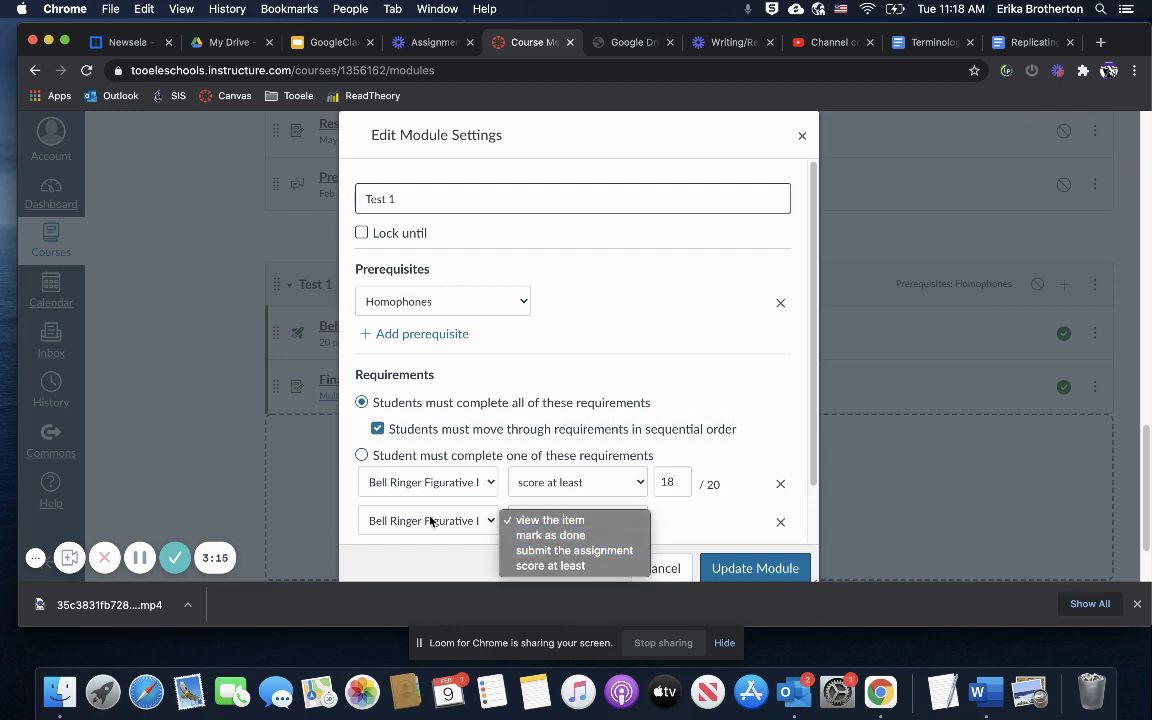
pyautogui.click(432, 521)
pyautogui.click(527, 536)
pyautogui.click(576, 520)
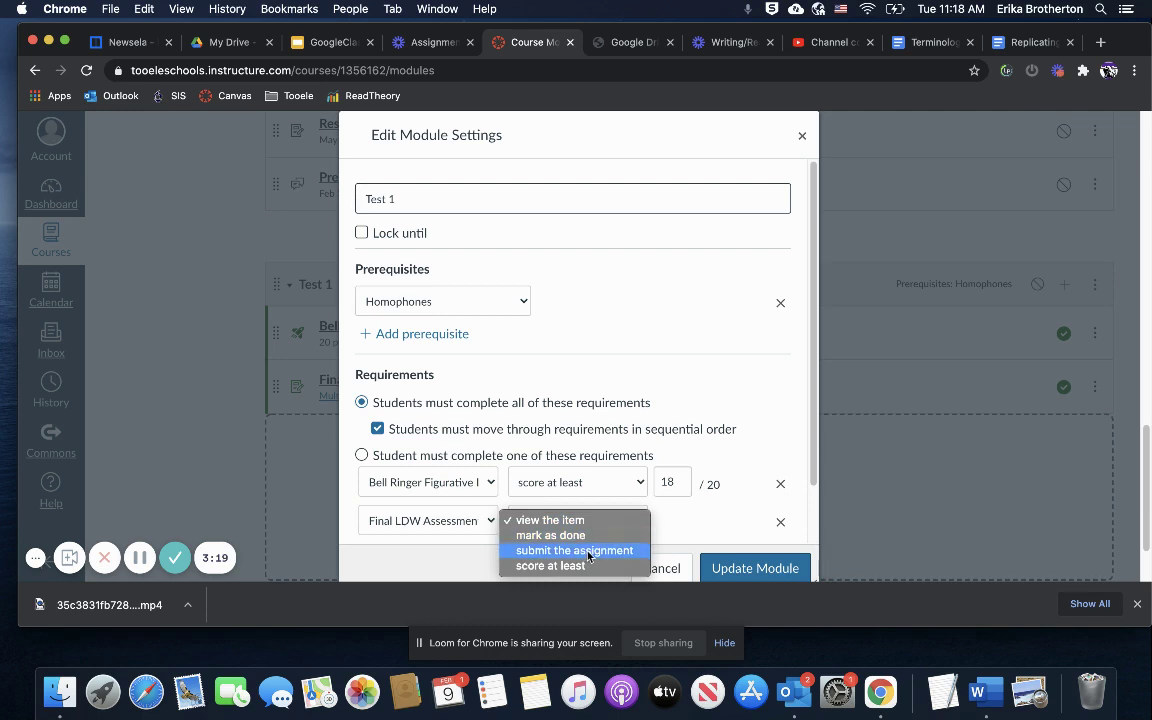
pyautogui.click(580, 538)
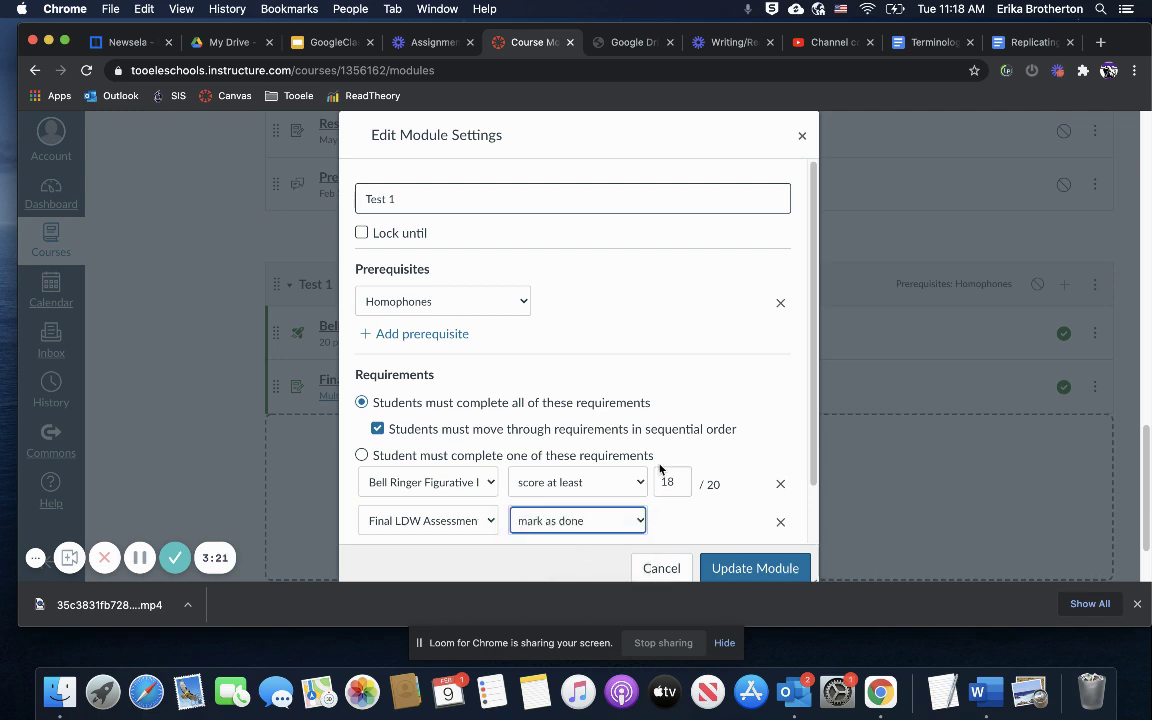
pyautogui.click(755, 567)
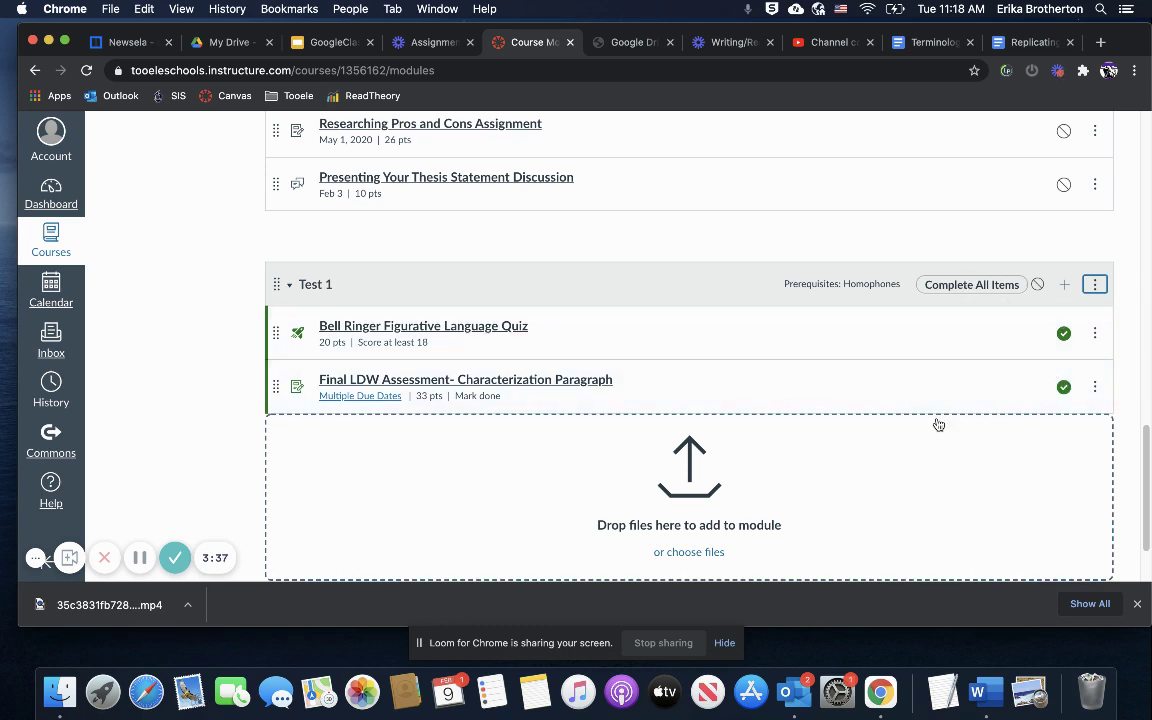
# Review the updated Test 1 module and expand Argumentative Writing Lesson 7 to examine its item requirements
pyautogui.scroll(-1, 788, 397)
pyautogui.scroll(-2, 786, 396)
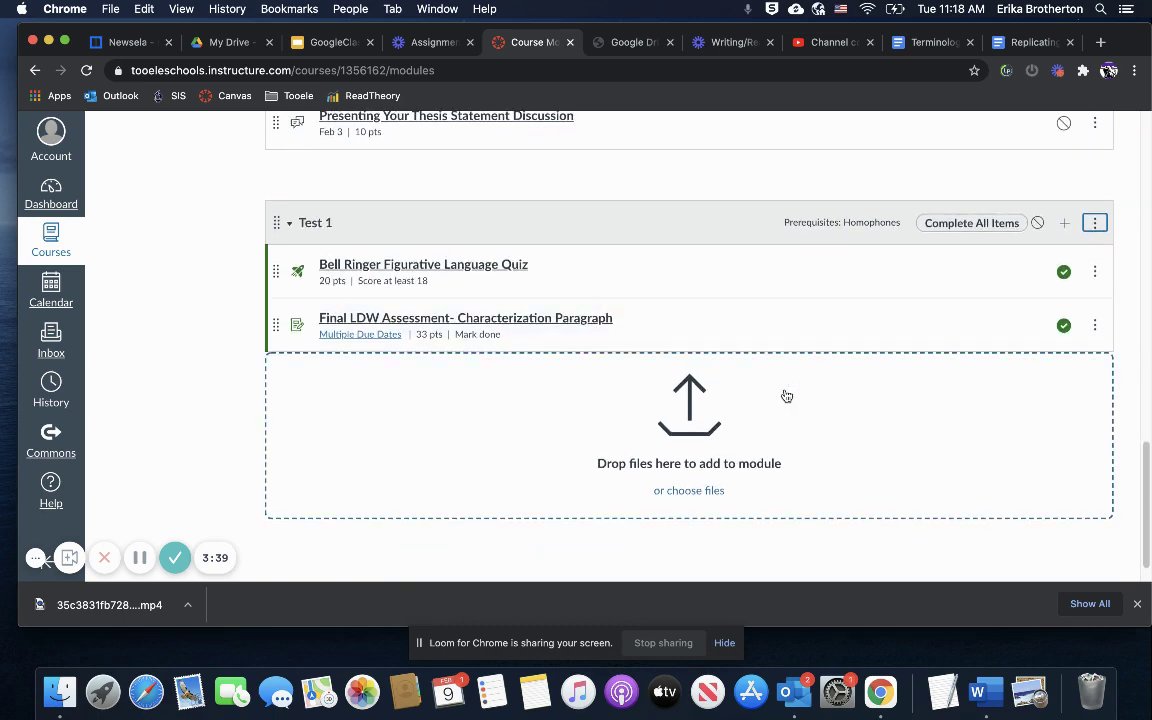
pyautogui.scroll(4, 786, 396)
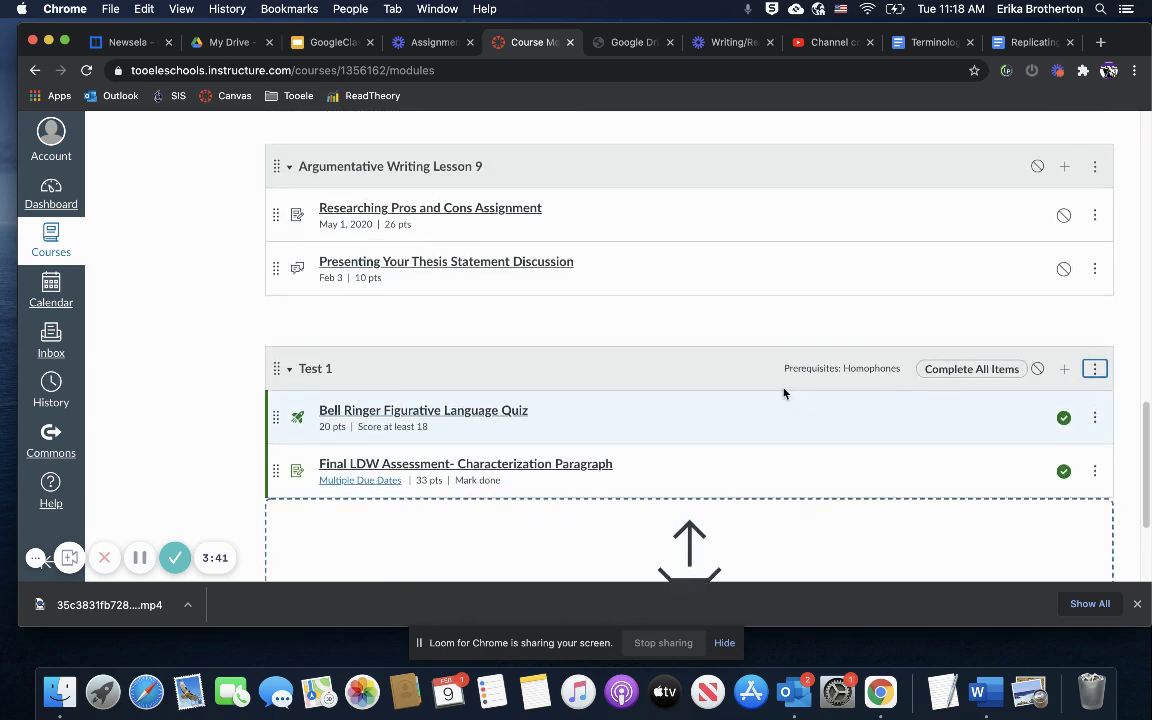
pyautogui.scroll(4, 780, 390)
pyautogui.scroll(3, 786, 340)
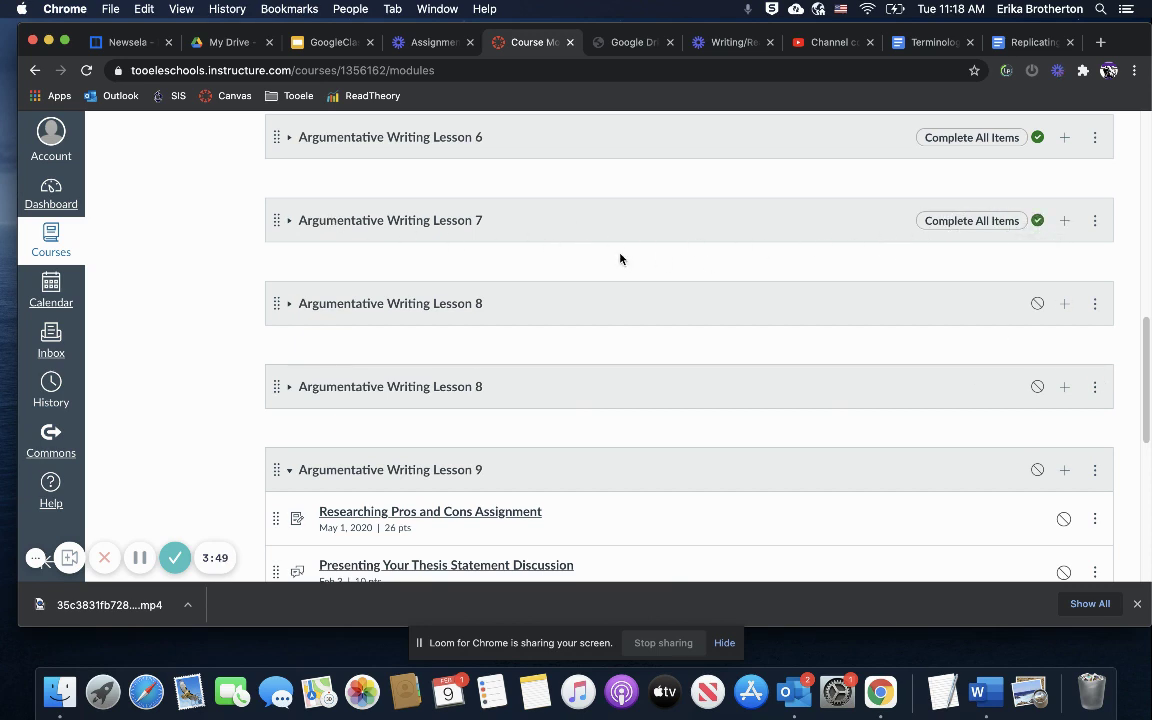
pyautogui.click(298, 221)
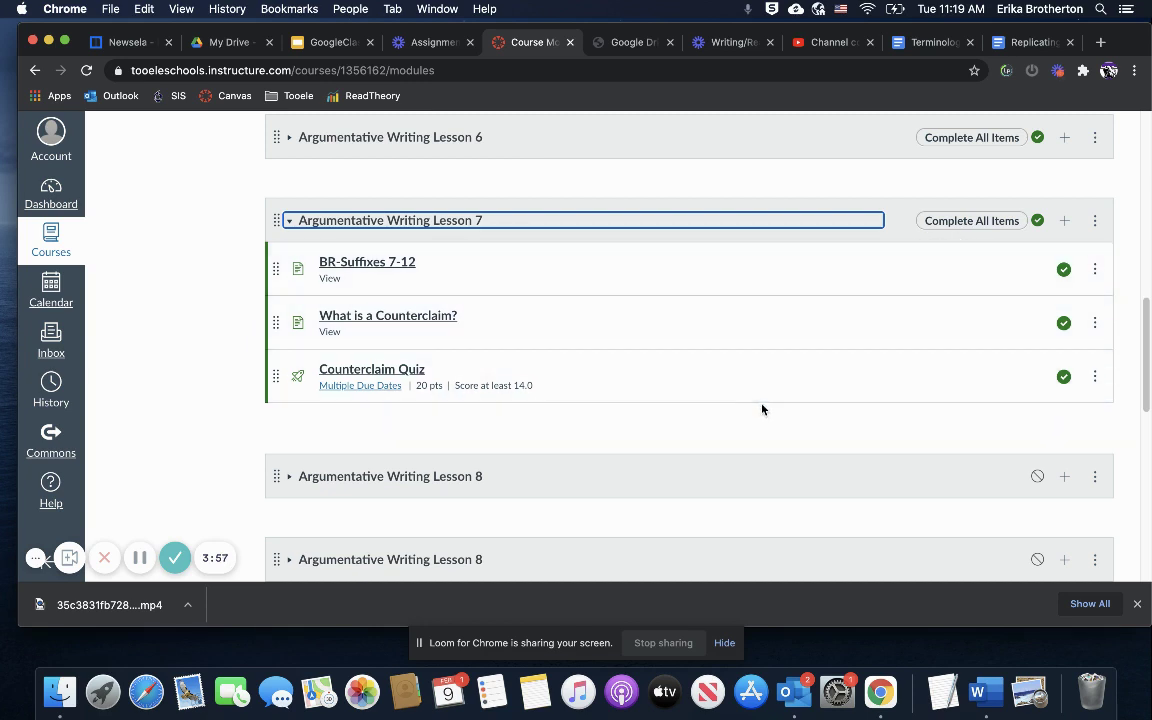
pyautogui.scroll(-3, 781, 406)
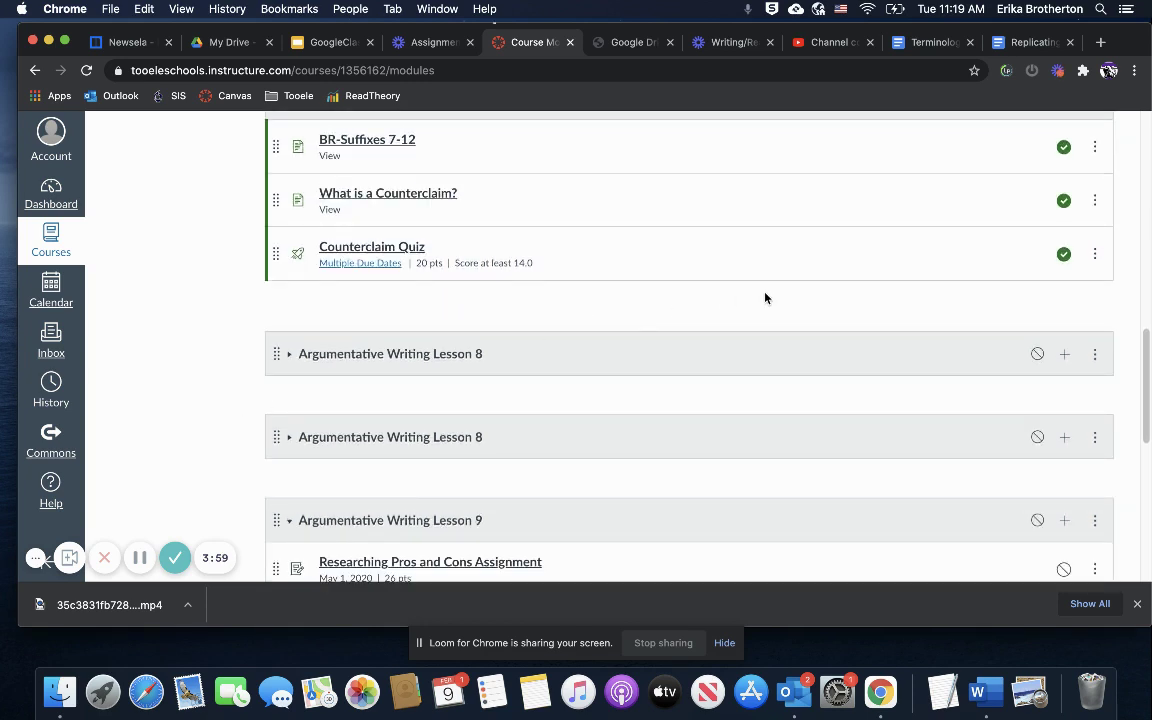